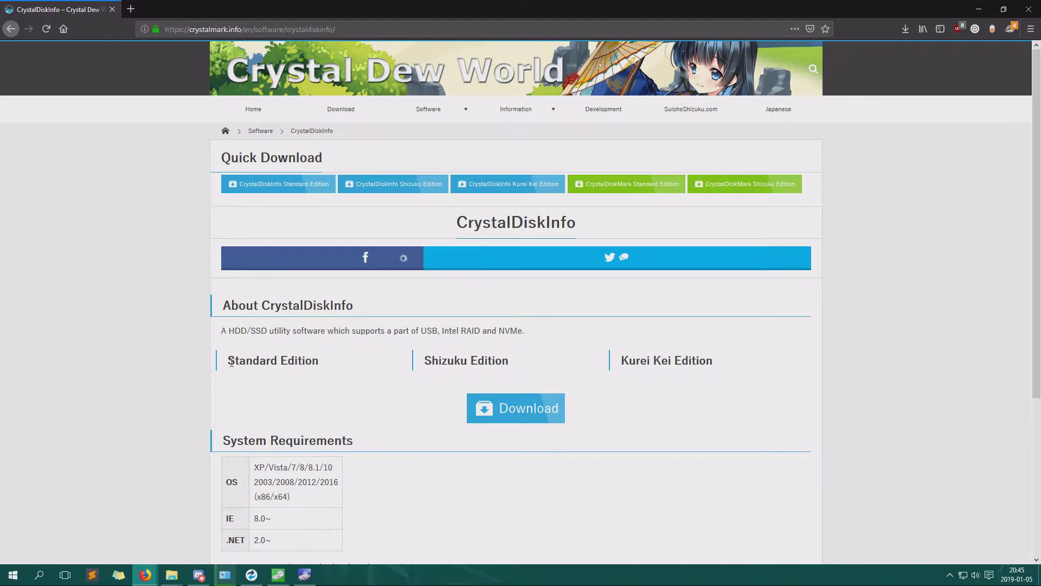
drag(224, 360, 352, 349)
click(833, 361)
drag(714, 363, 853, 353)
drag(238, 362, 338, 359)
click(337, 359)
Bring CrystalDiskInfo forward, minimize Firefox, and look through the Edit and Help menus
click(305, 575)
click(979, 9)
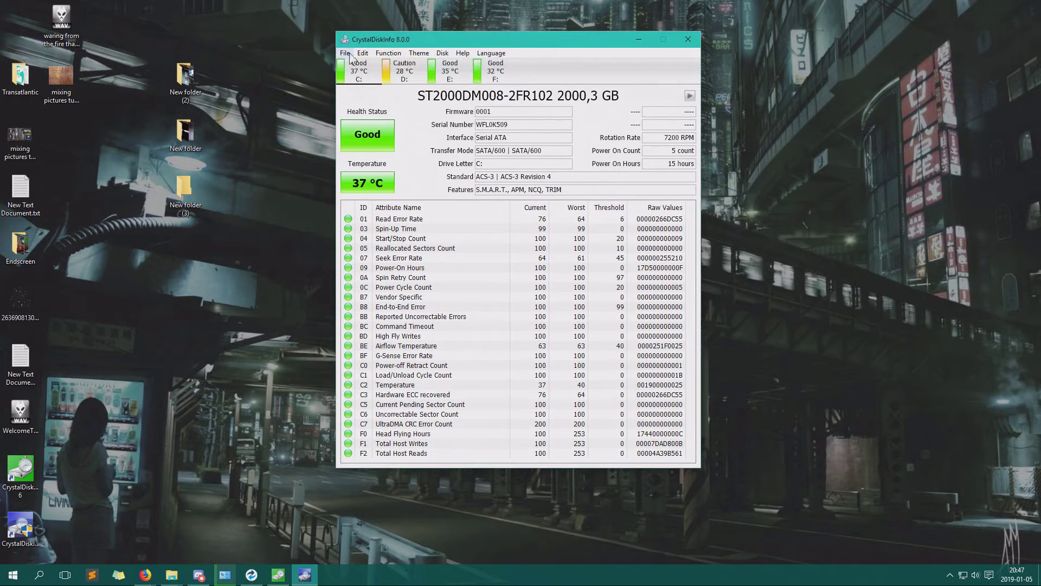
click(363, 53)
click(363, 53)
Browse the Language menu choices, close it, and move the window slightly left
click(462, 53)
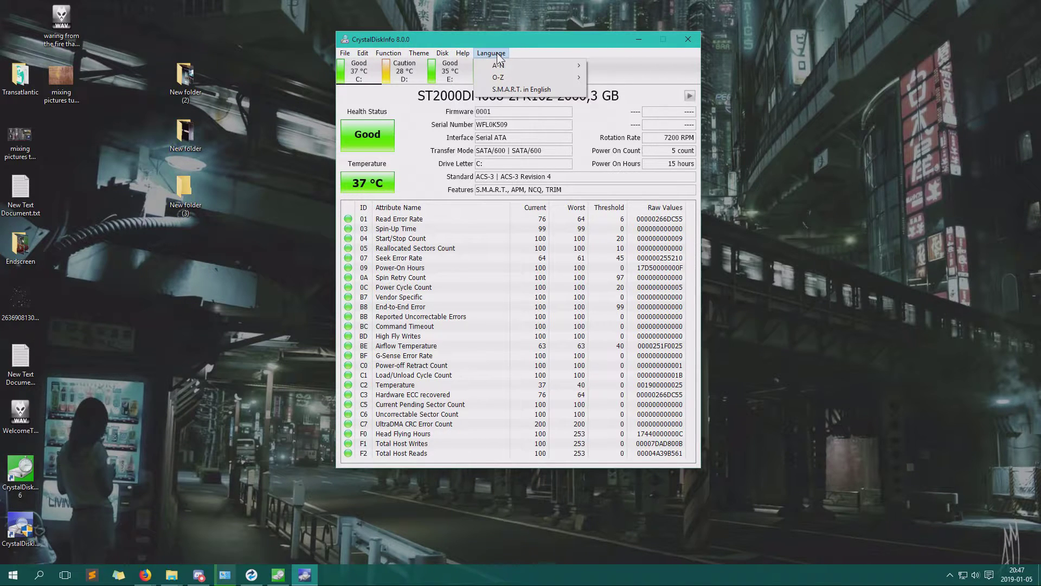
mouse_move(439, 57)
mouse_move(491, 53)
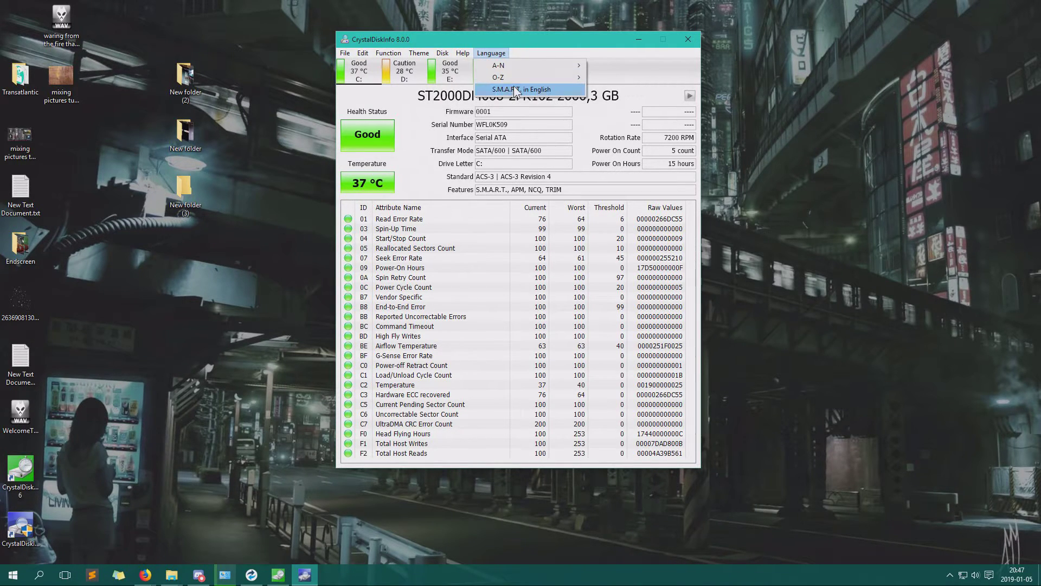
mouse_move(522, 73)
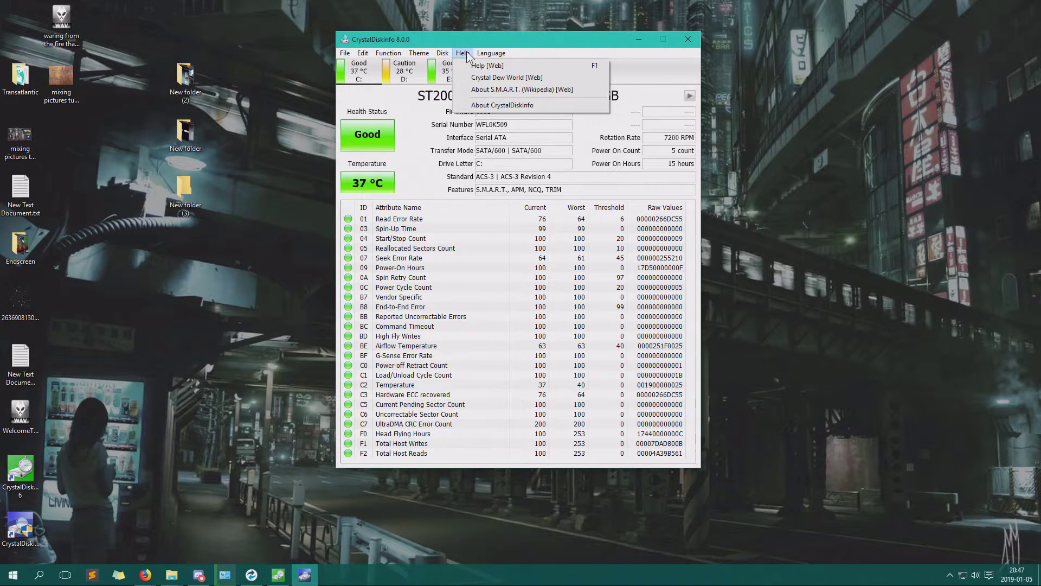
click(535, 40)
drag(548, 32, 500, 34)
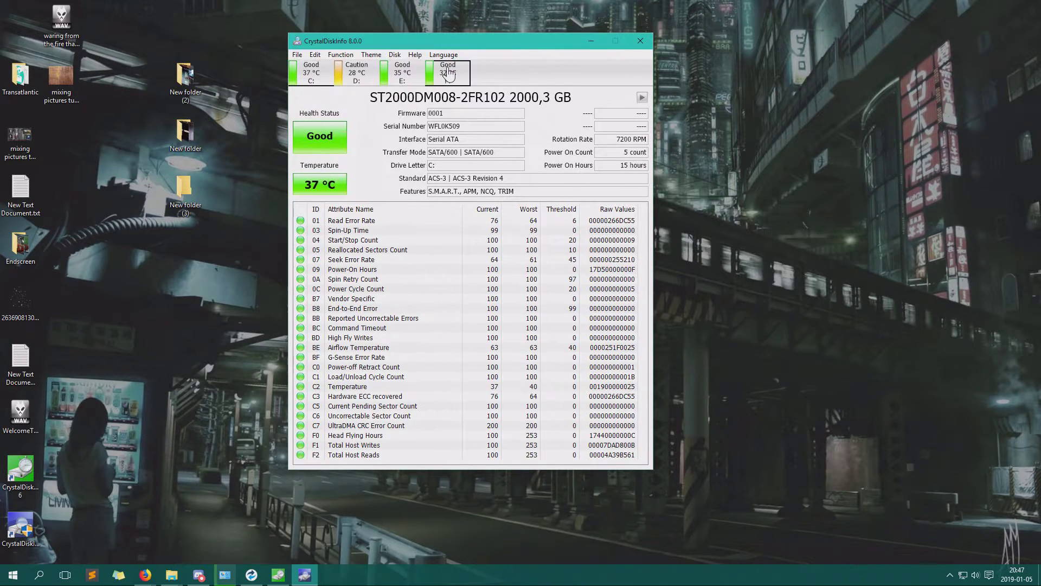
click(313, 74)
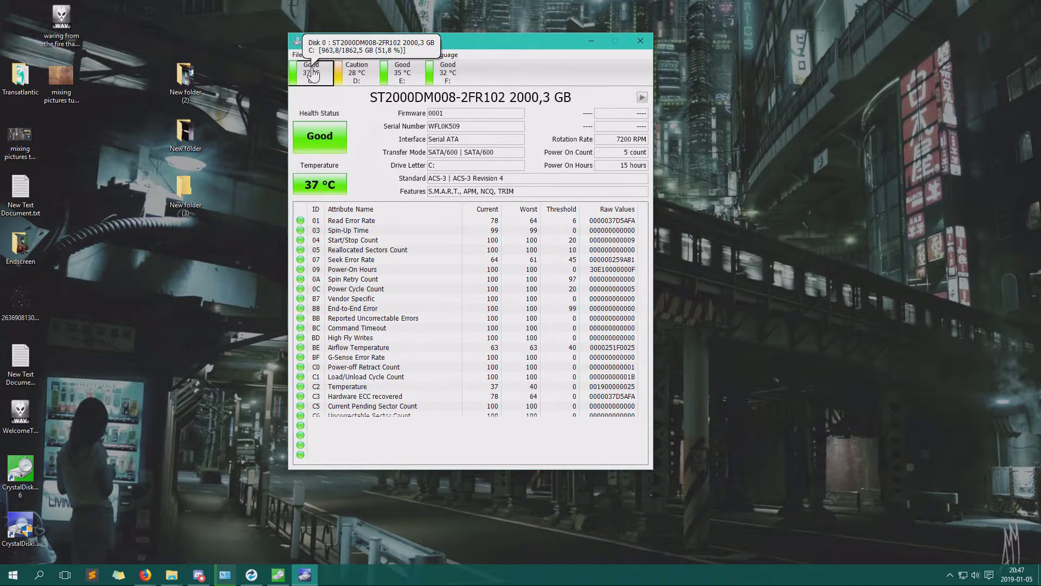
key(Right)
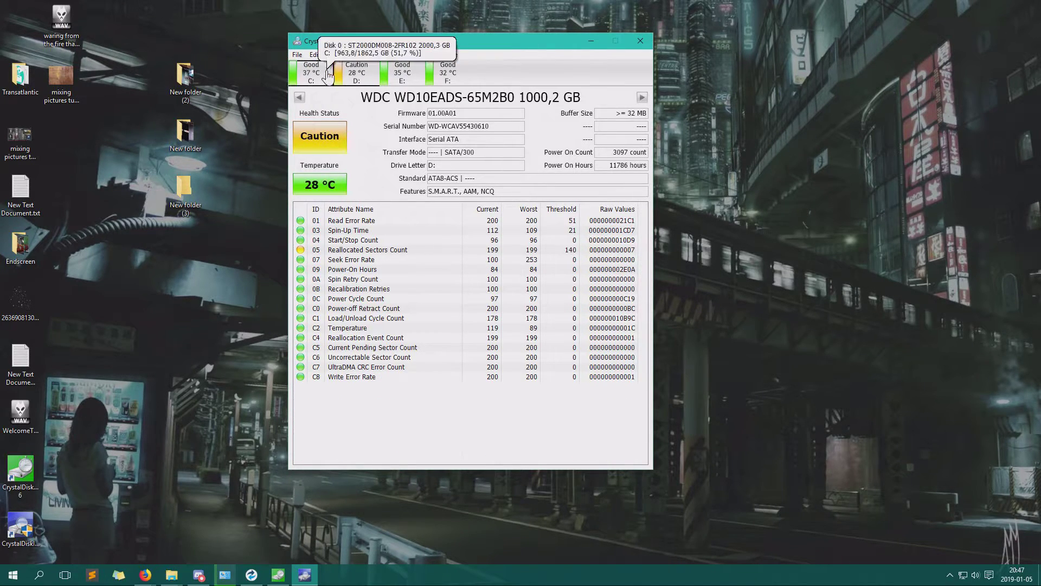
click(320, 68)
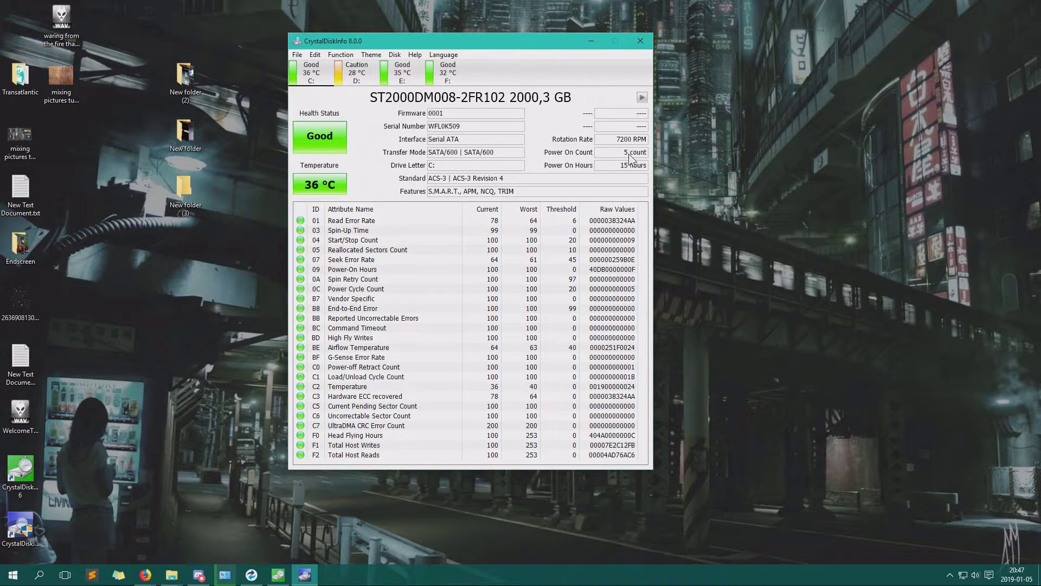
click(365, 73)
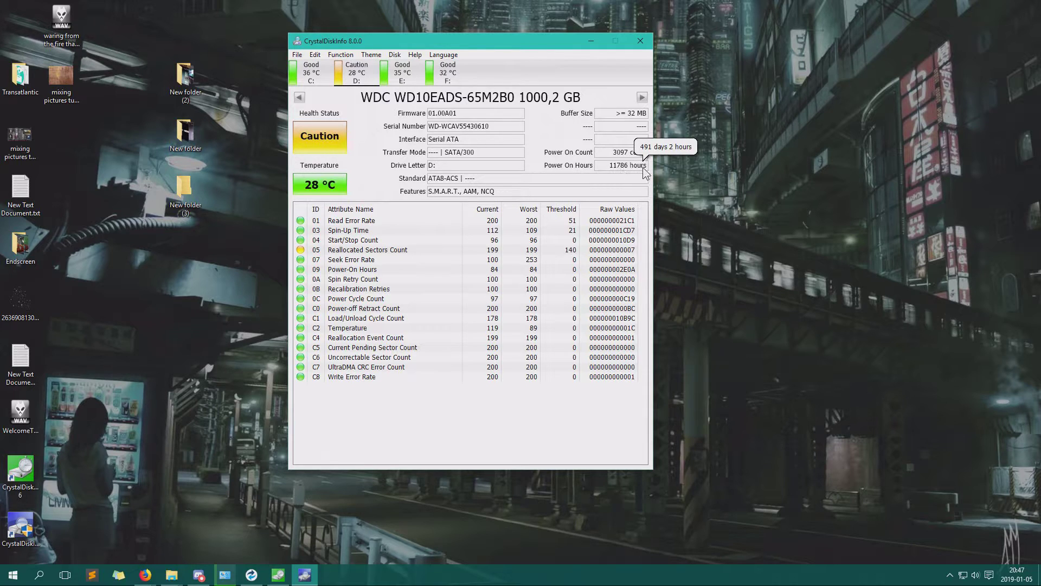
click(317, 72)
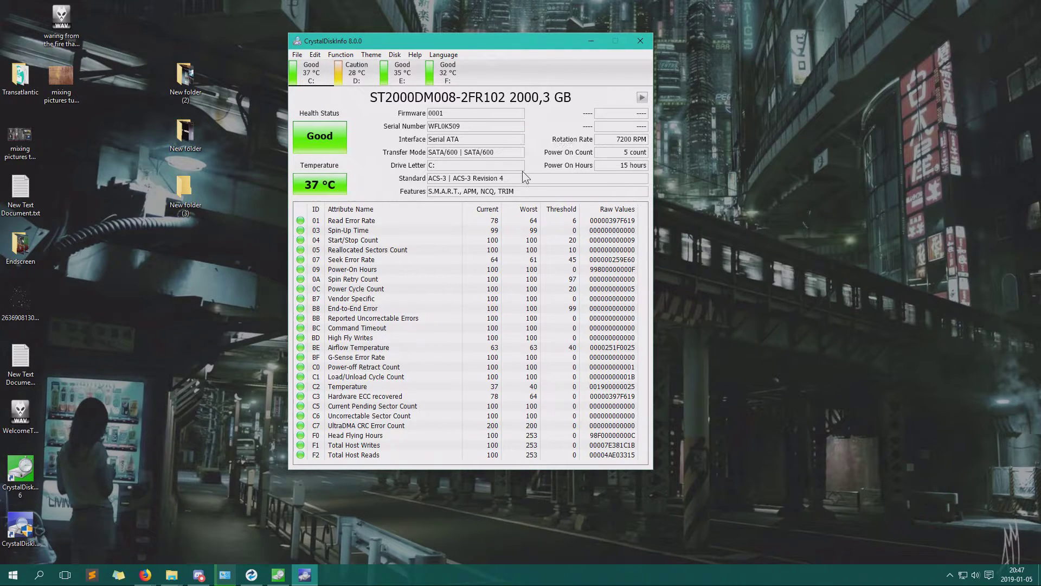
Cycle through drives D:, E:, F: and C:, ending on the Caution-rated WDC drive D:
mouse_move(493, 193)
click(357, 73)
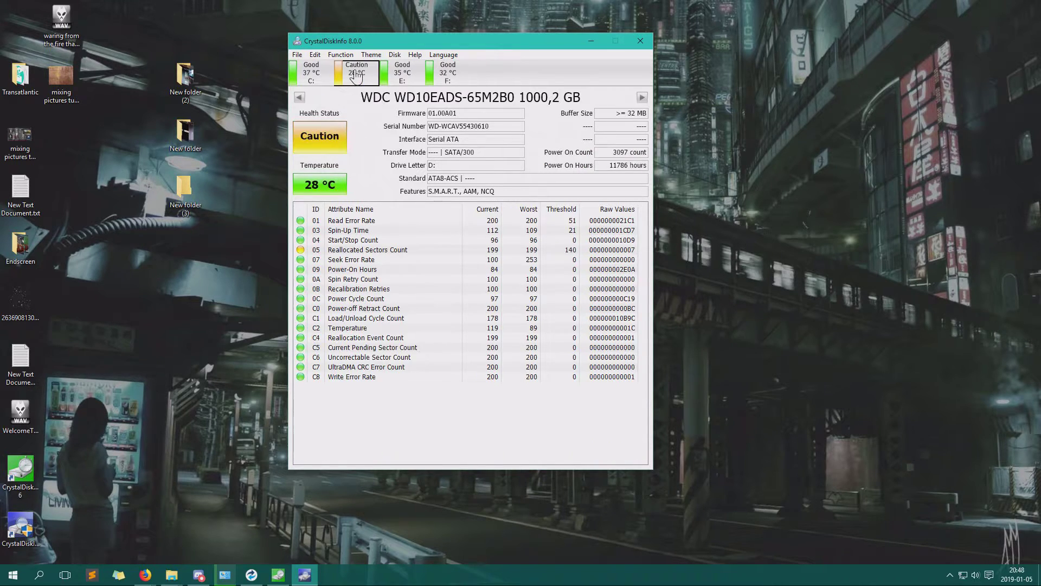
click(399, 76)
click(438, 76)
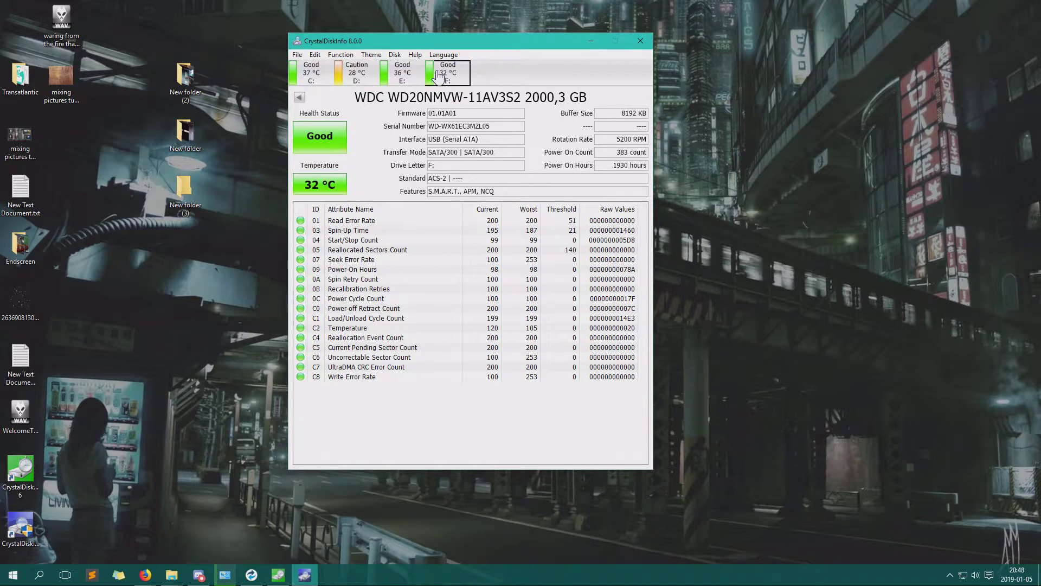
click(307, 78)
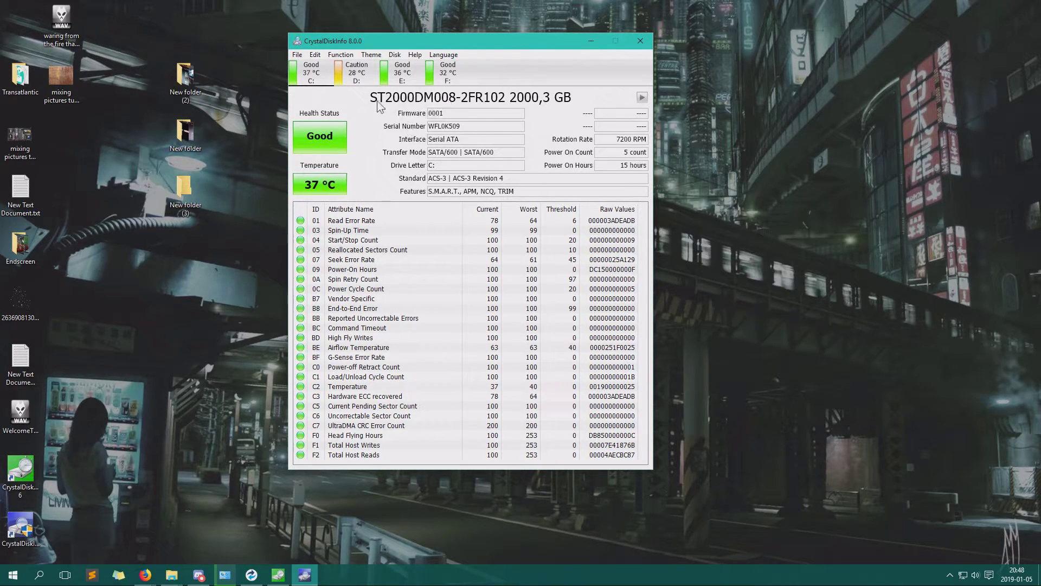
click(365, 78)
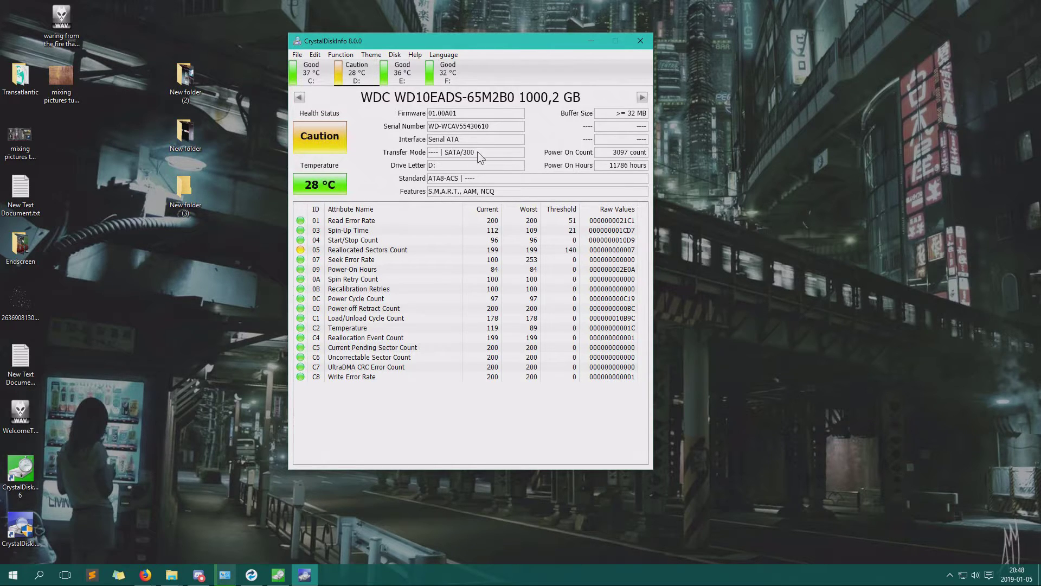
View drive E:'s details, nudge the window up, then toggle between drives C: and E:
click(404, 81)
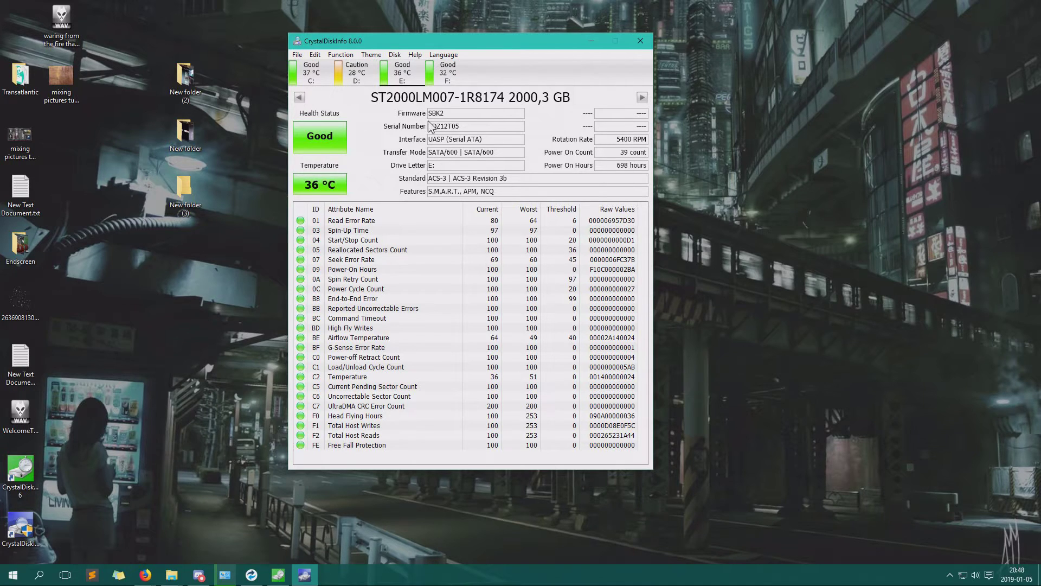
drag(448, 38, 447, 35)
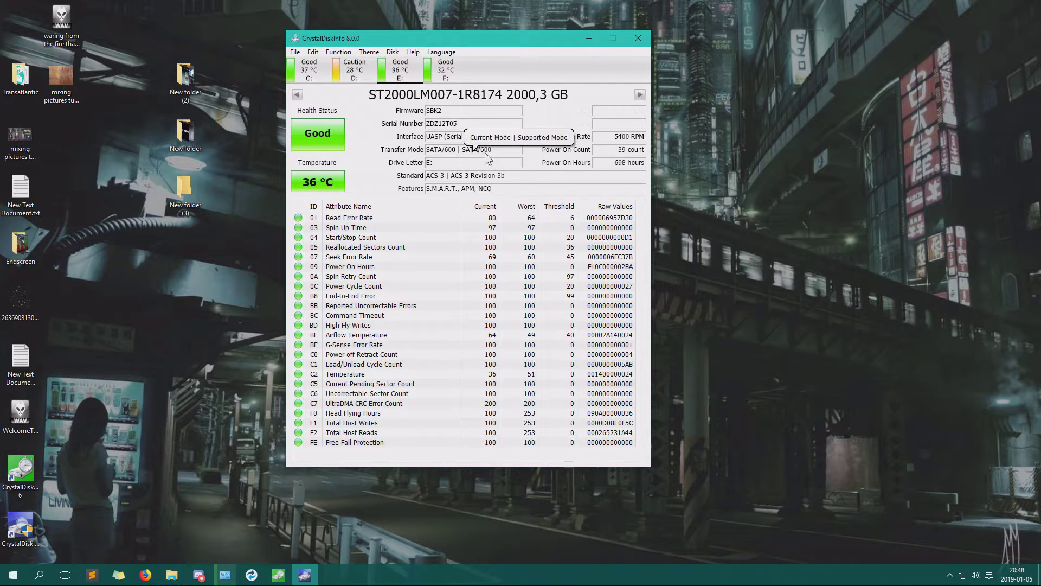
click(320, 74)
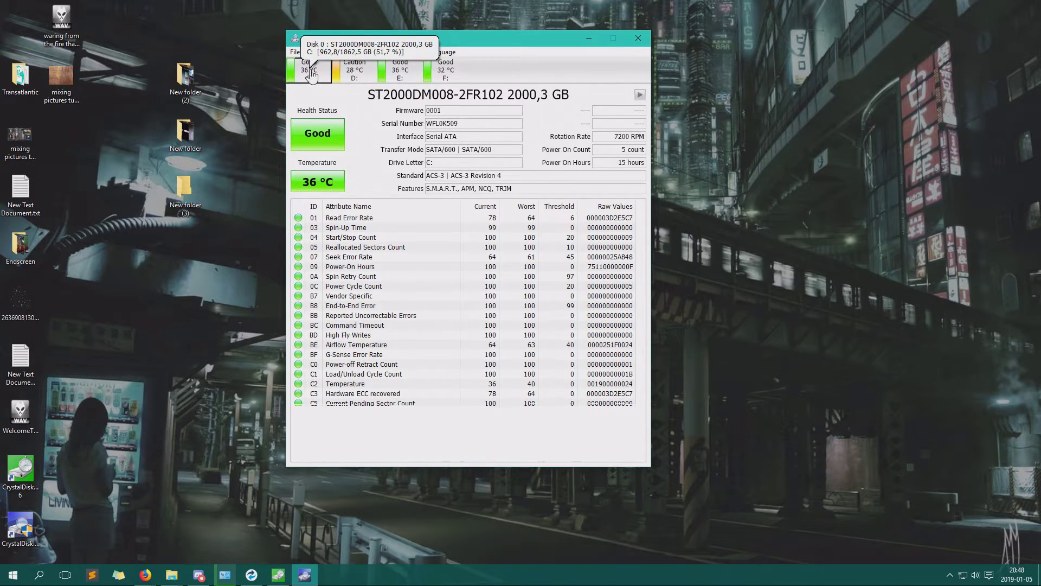
click(406, 78)
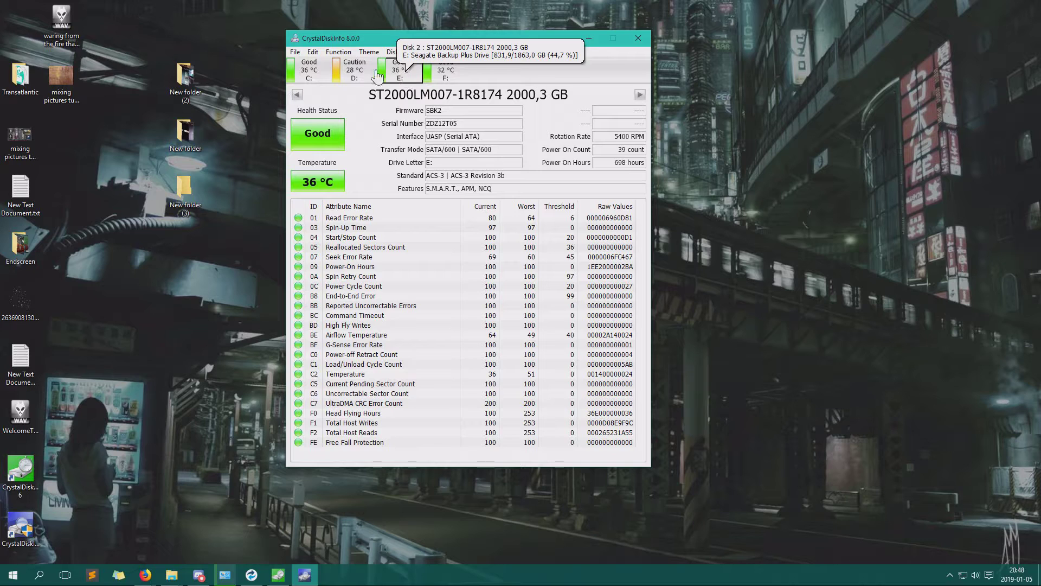
click(316, 74)
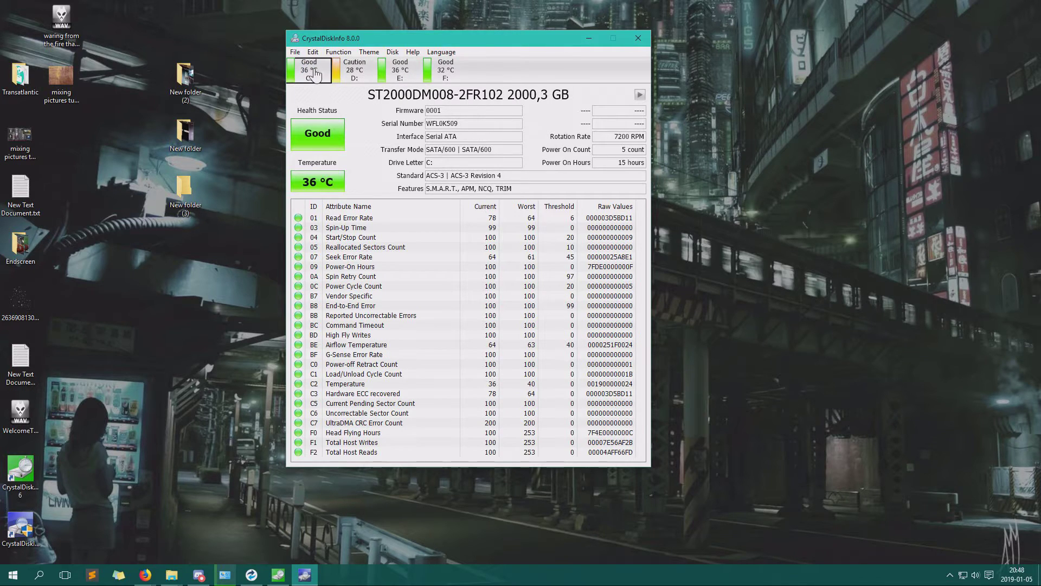
Compare the health details of drives D: and C:, returning to D:
click(352, 69)
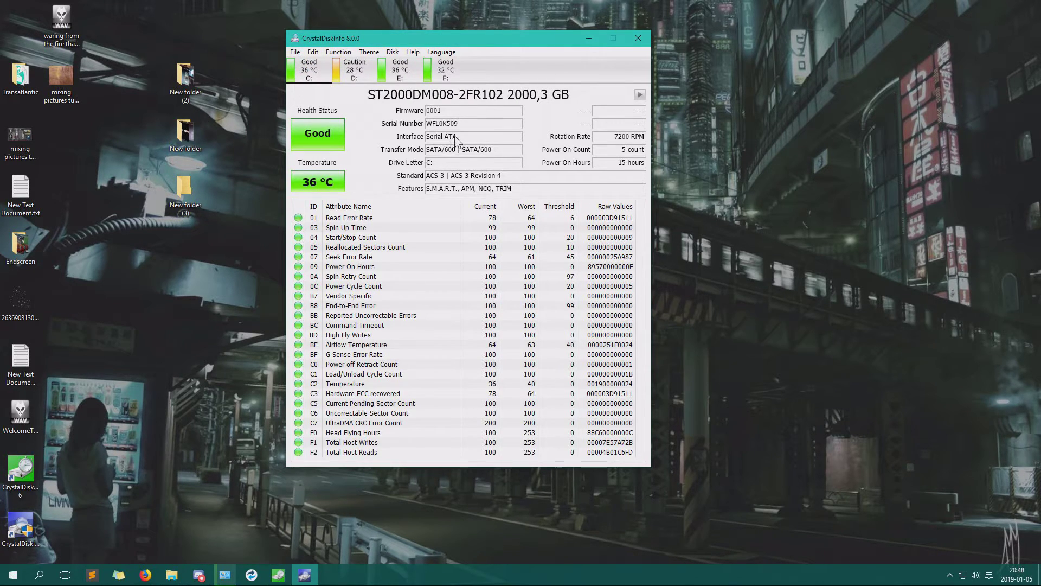
click(352, 69)
click(298, 69)
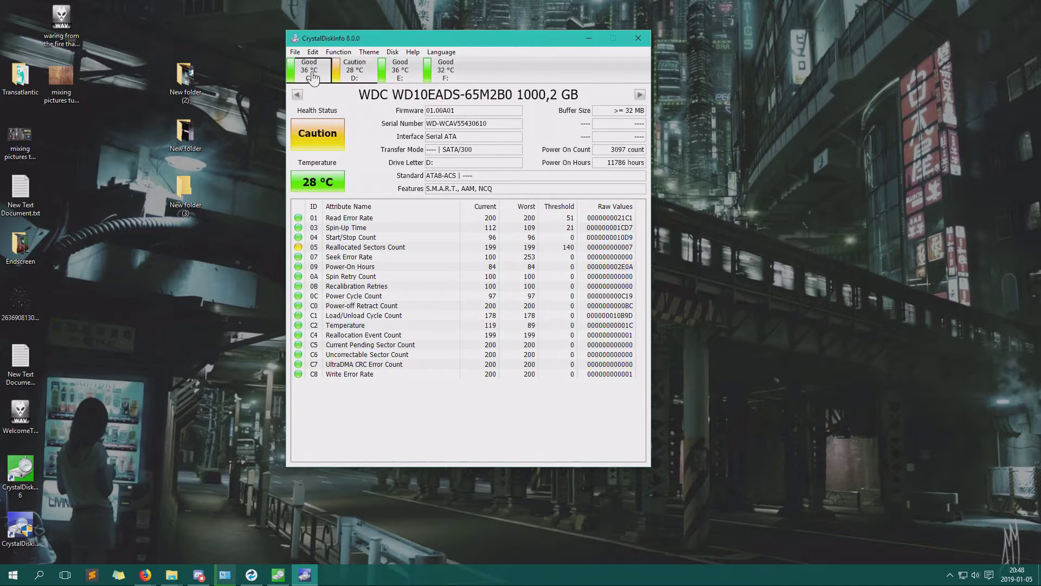
click(336, 73)
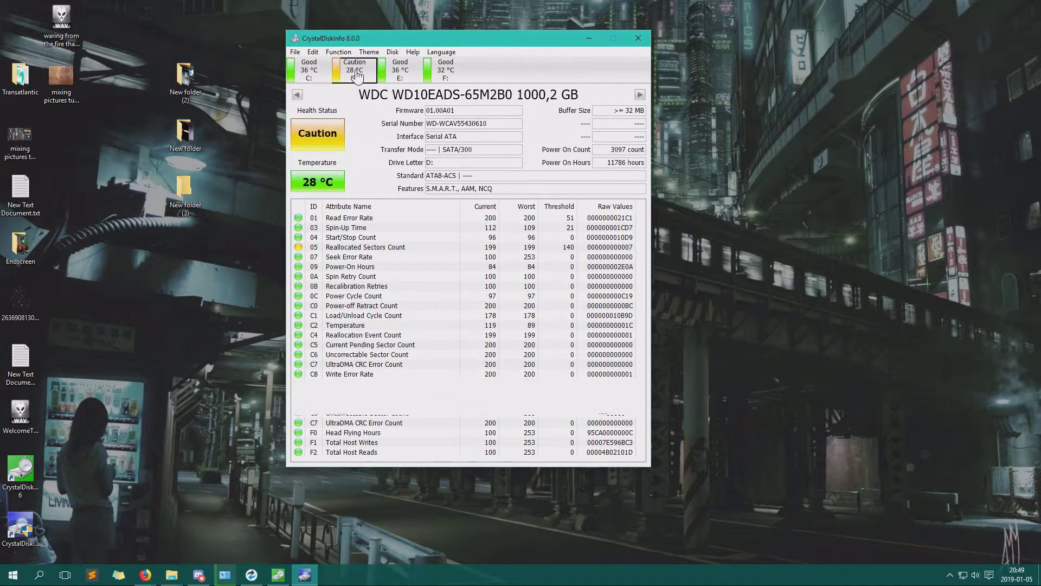
Alternate between drives E: and F:, ending on ST2000LM007 drive E: at 36 °C
click(400, 71)
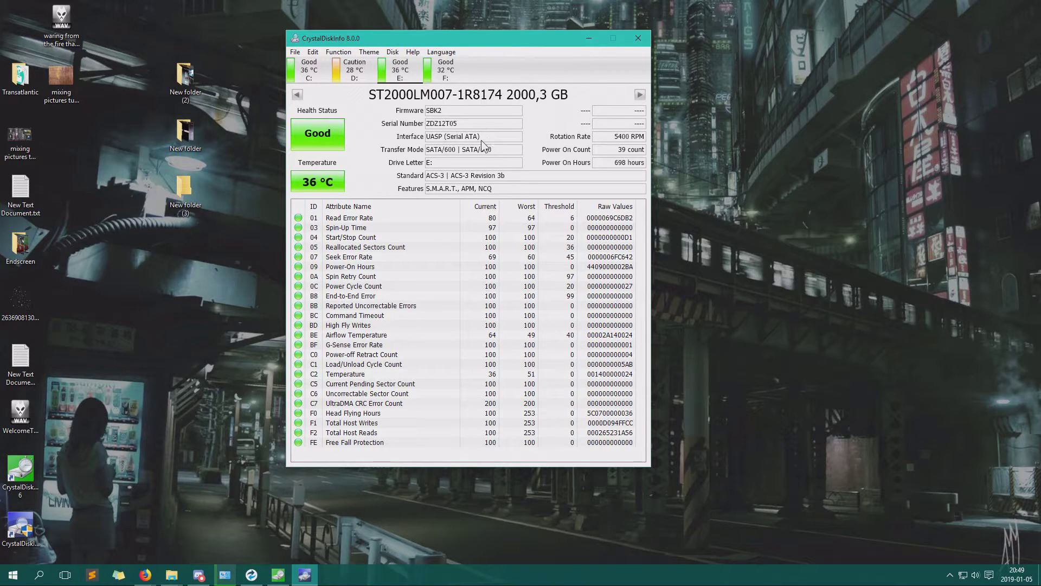
click(446, 71)
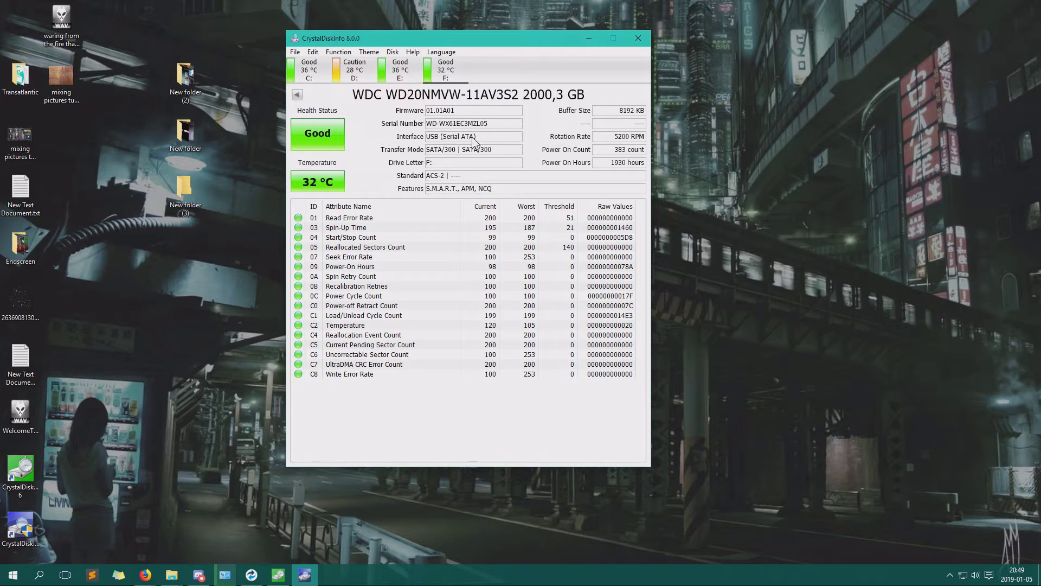
click(399, 70)
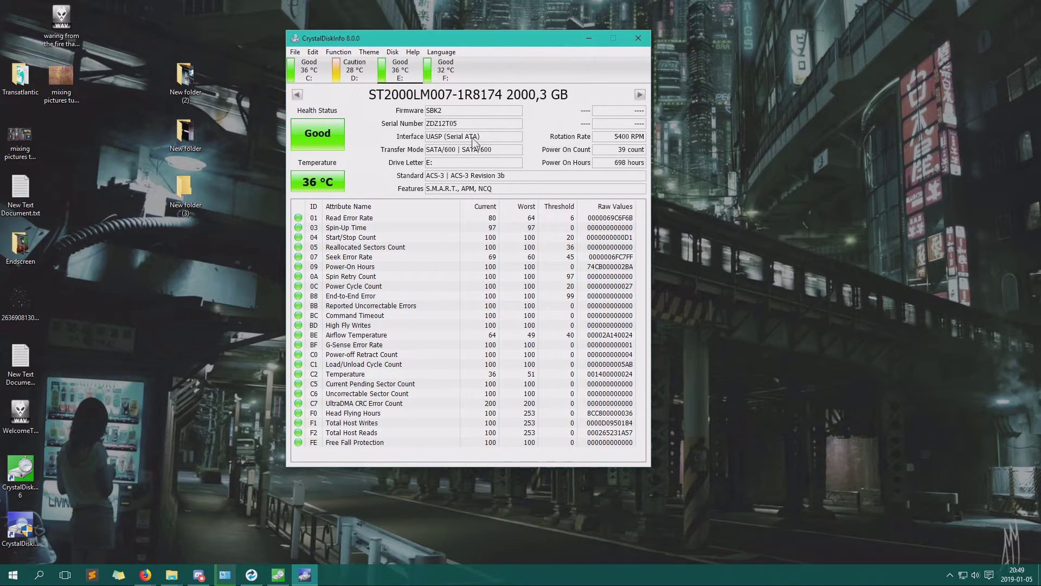
click(446, 69)
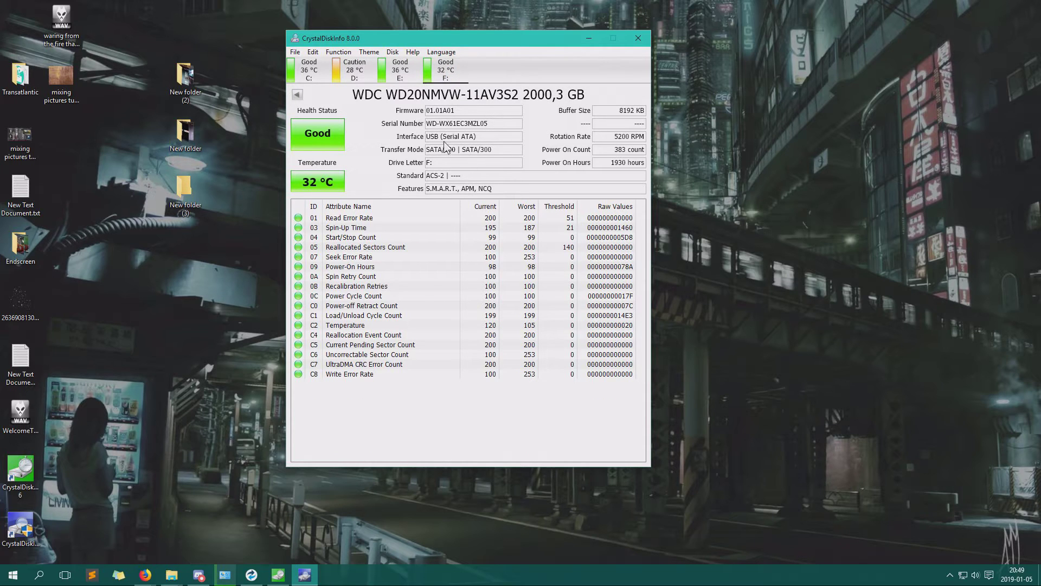
click(400, 74)
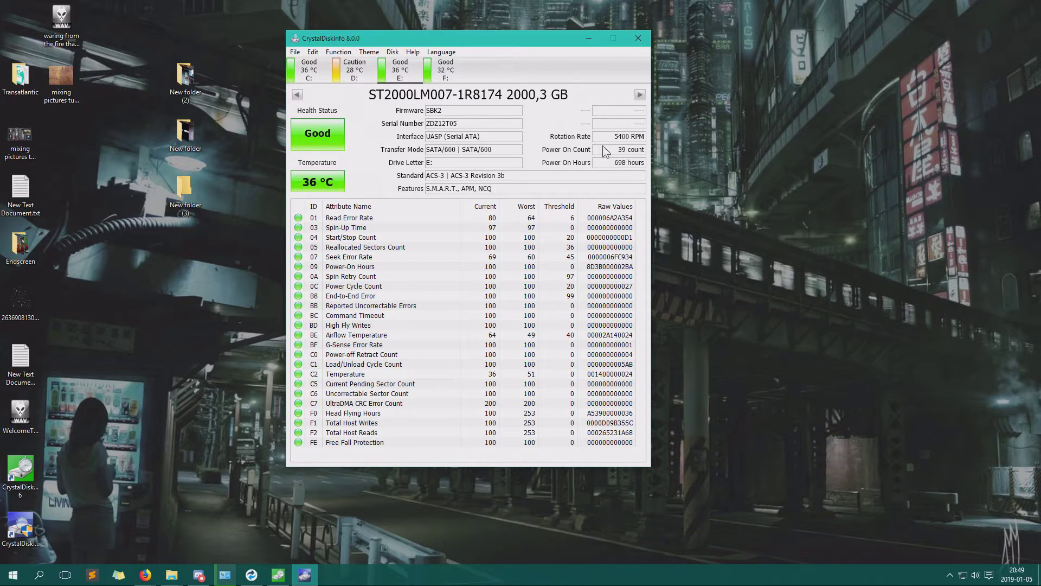
Compare drive D:'s details with drive C:, then return to drive D:
click(360, 72)
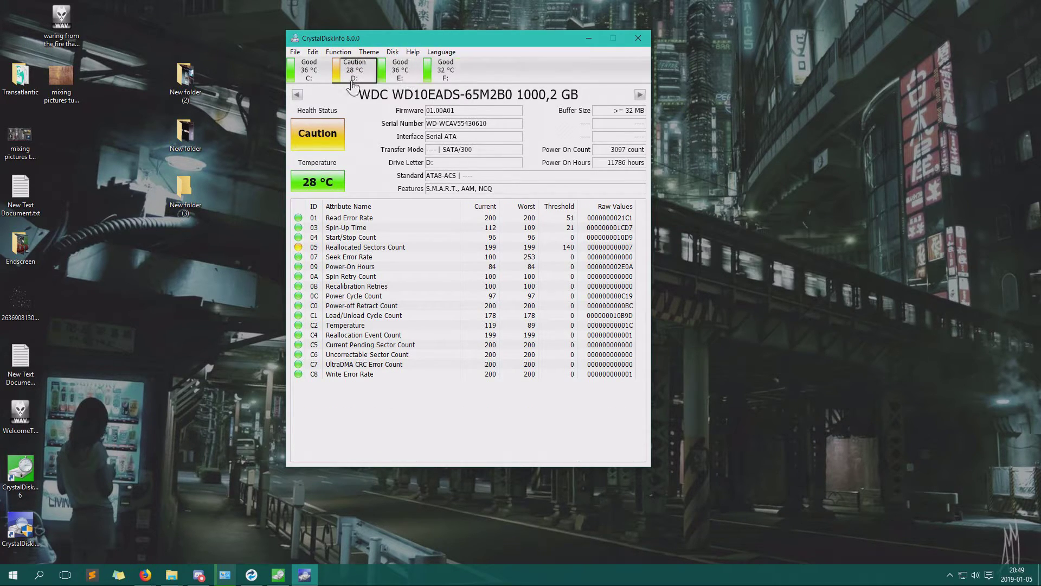
click(317, 71)
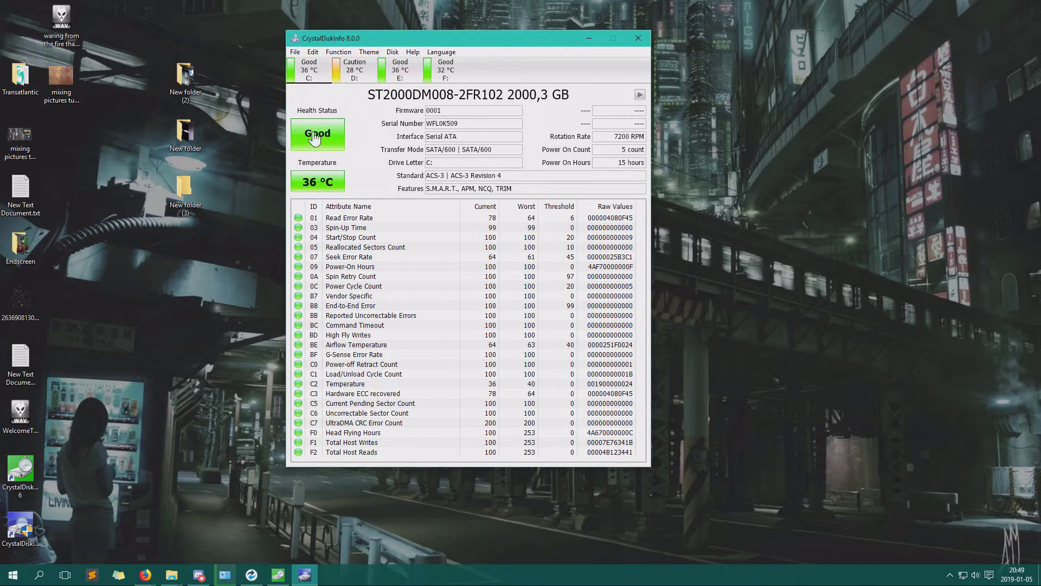
click(342, 76)
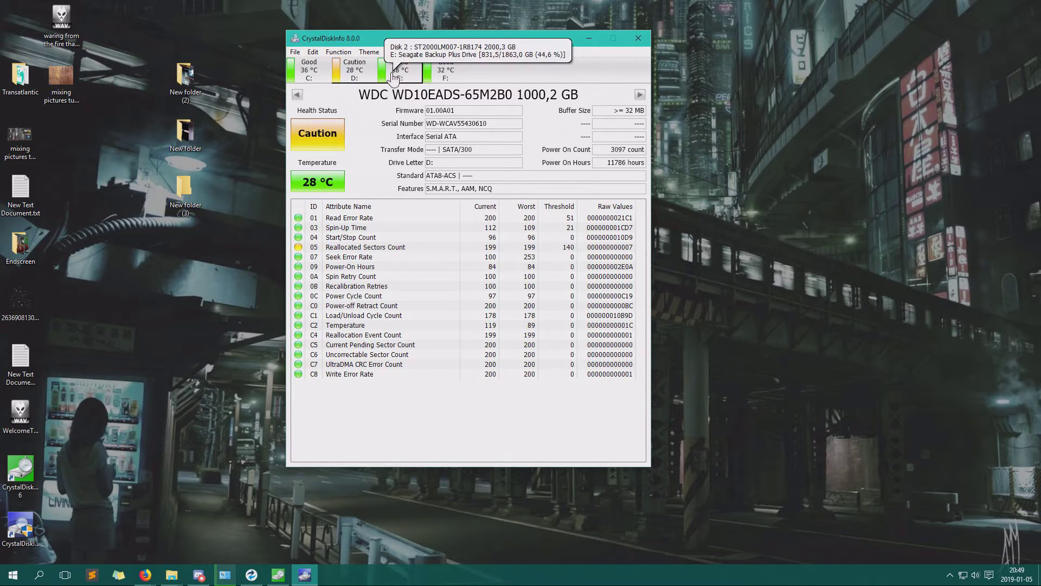
Check drive D:'s caution thresholds, then select the Reallocated Sectors Count attribute
click(317, 133)
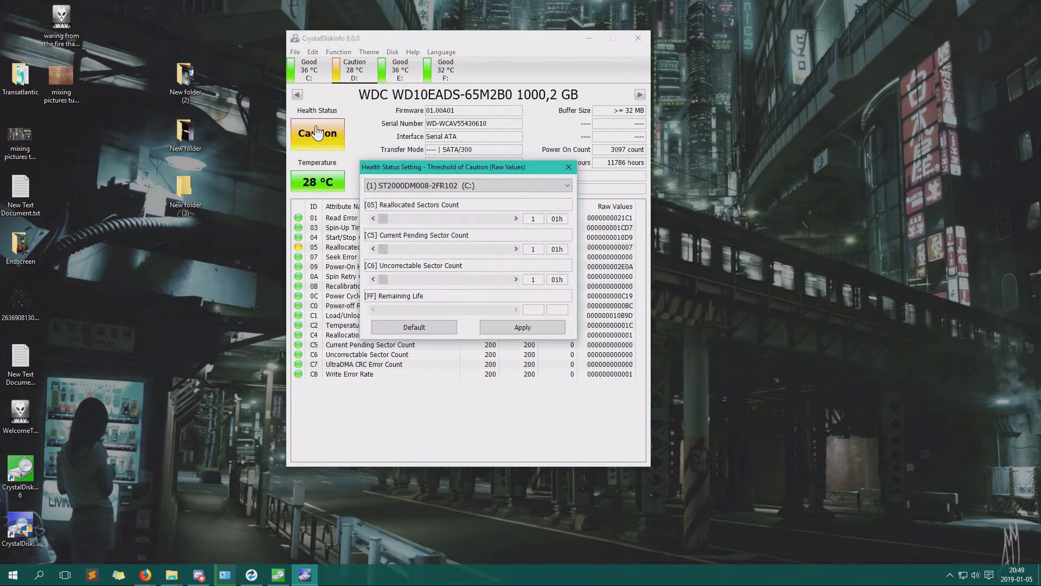
click(568, 167)
click(350, 248)
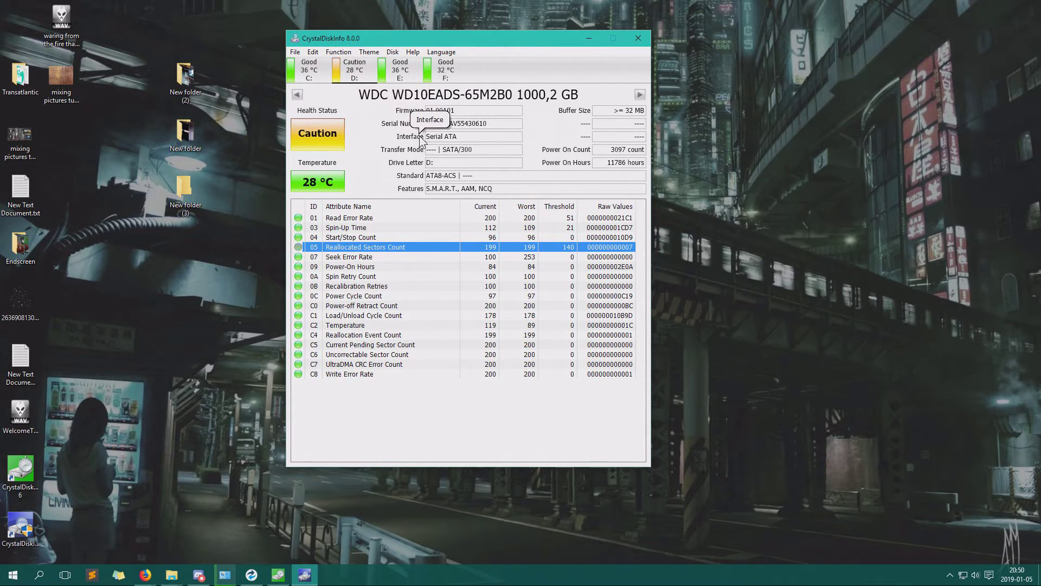
Step through drives C:, D:, E: and F:, returning to ST2000DM008 drive C: at 36 °C
click(311, 71)
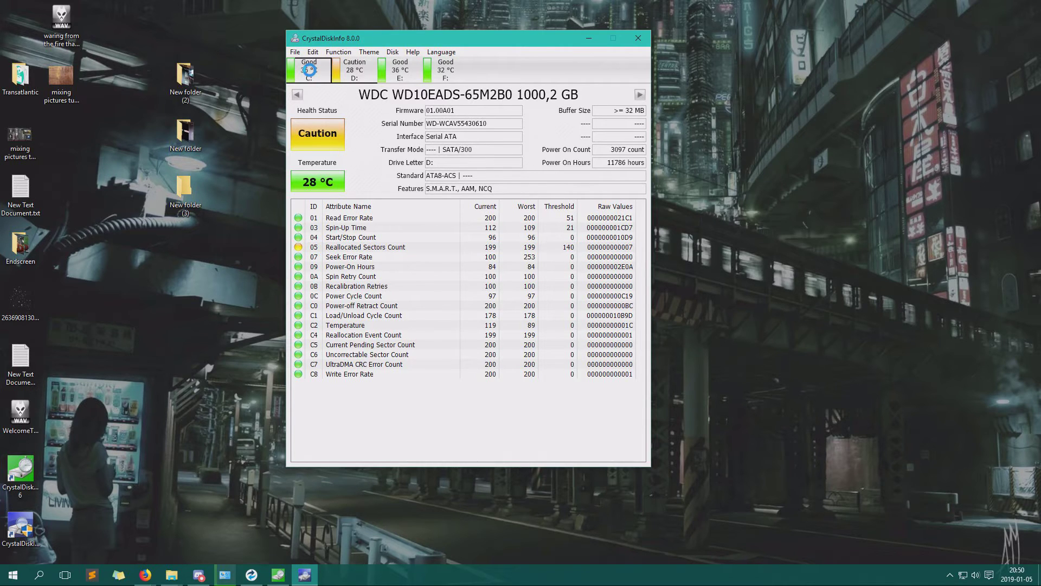
click(404, 248)
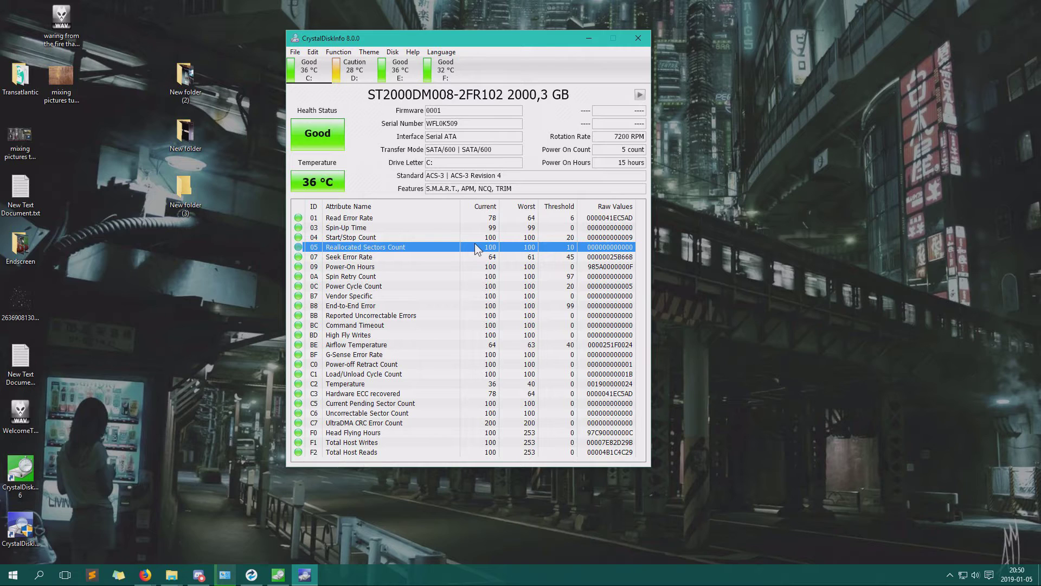
click(375, 71)
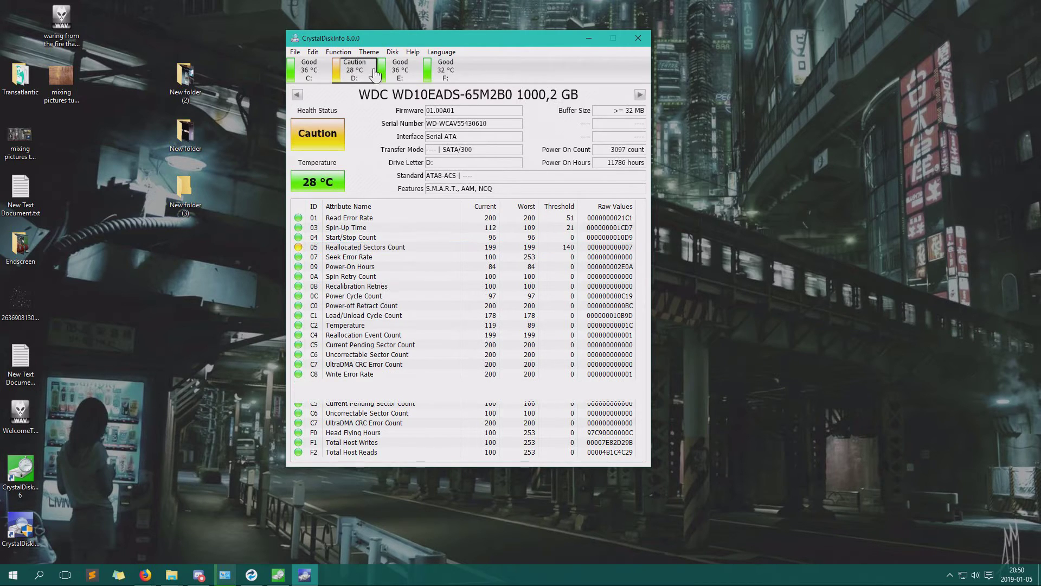
click(400, 71)
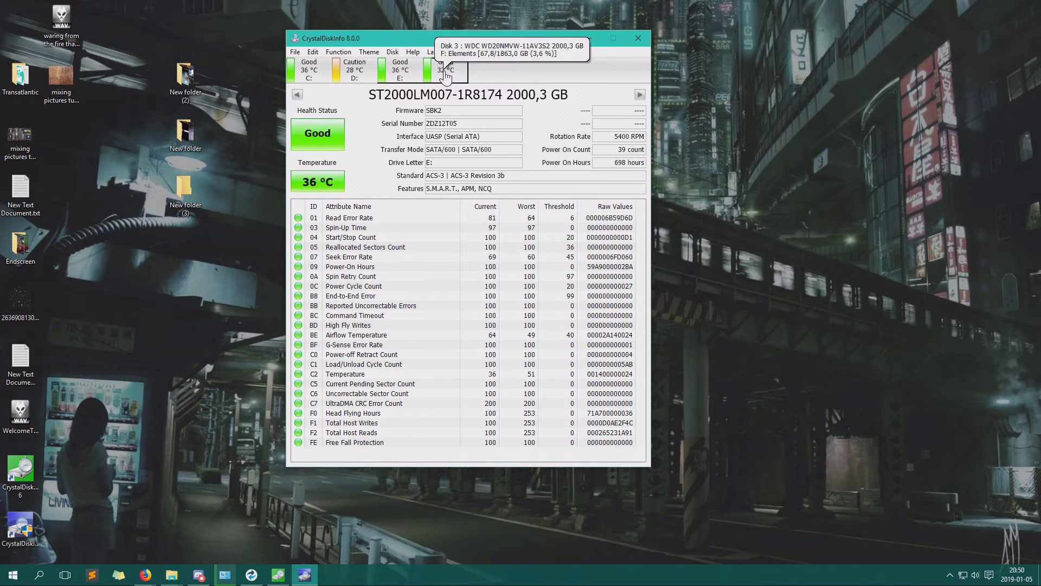
click(446, 76)
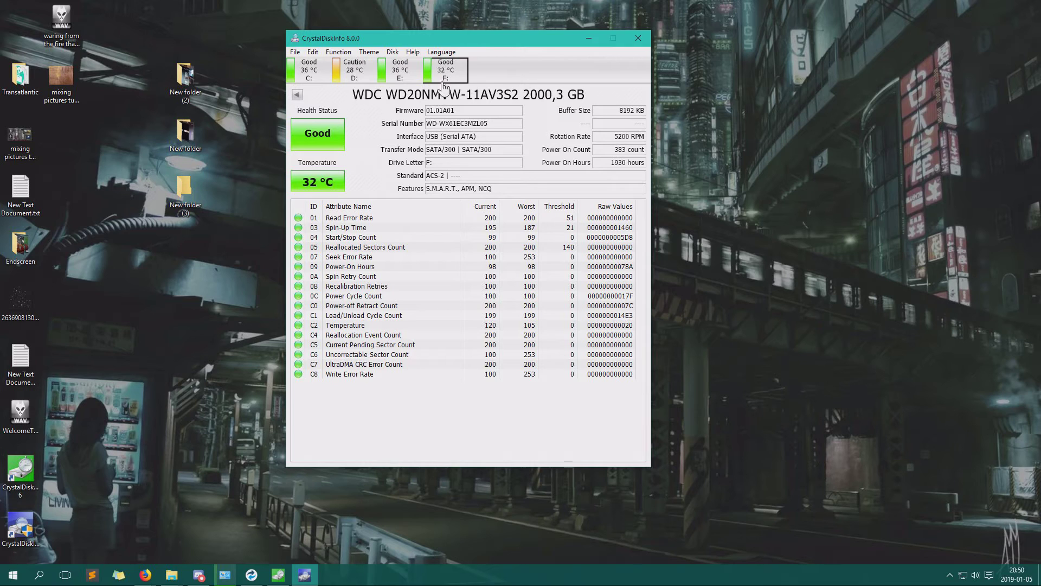
click(320, 75)
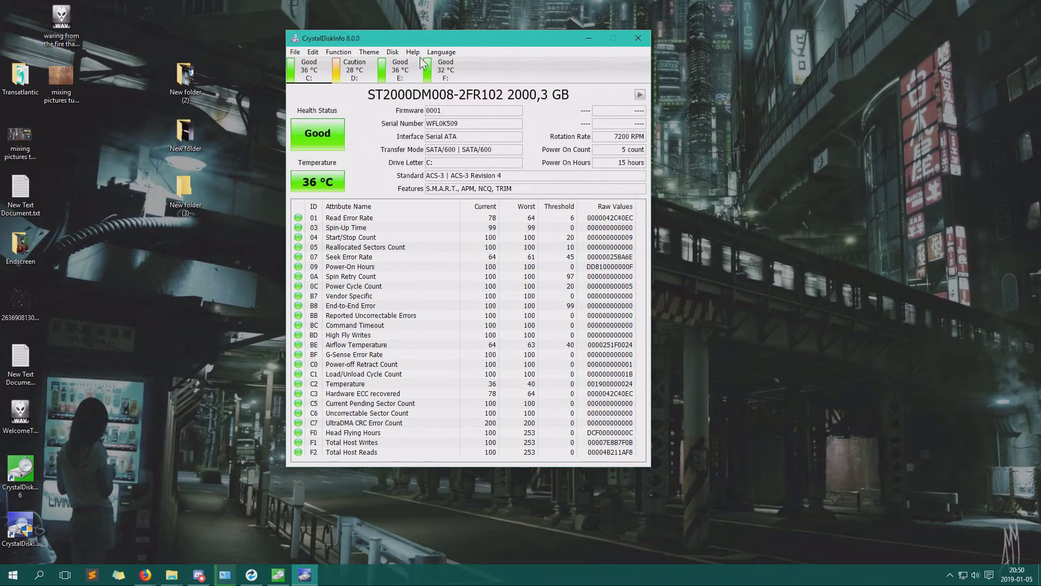
click(413, 53)
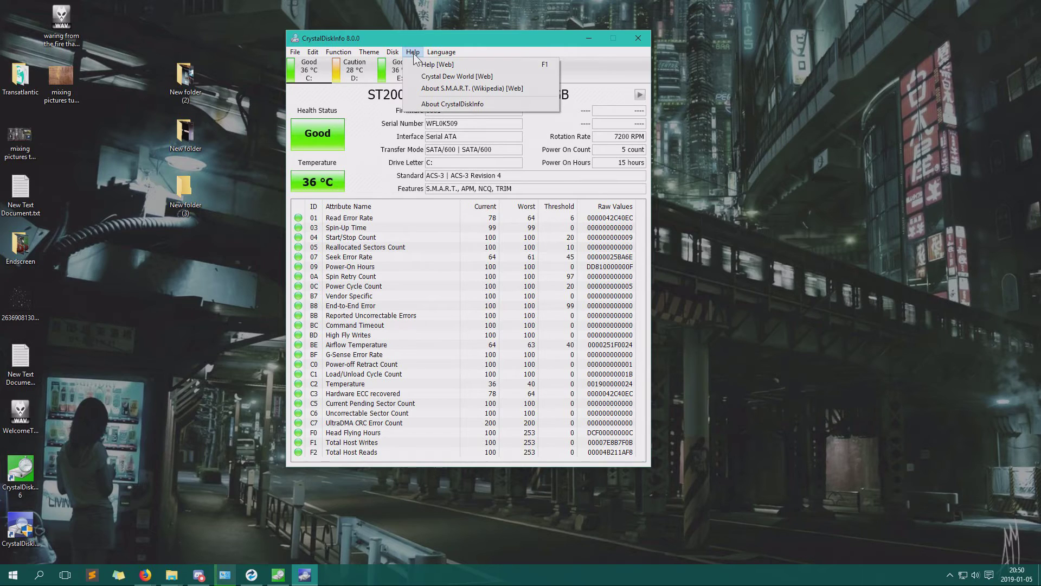
click(471, 104)
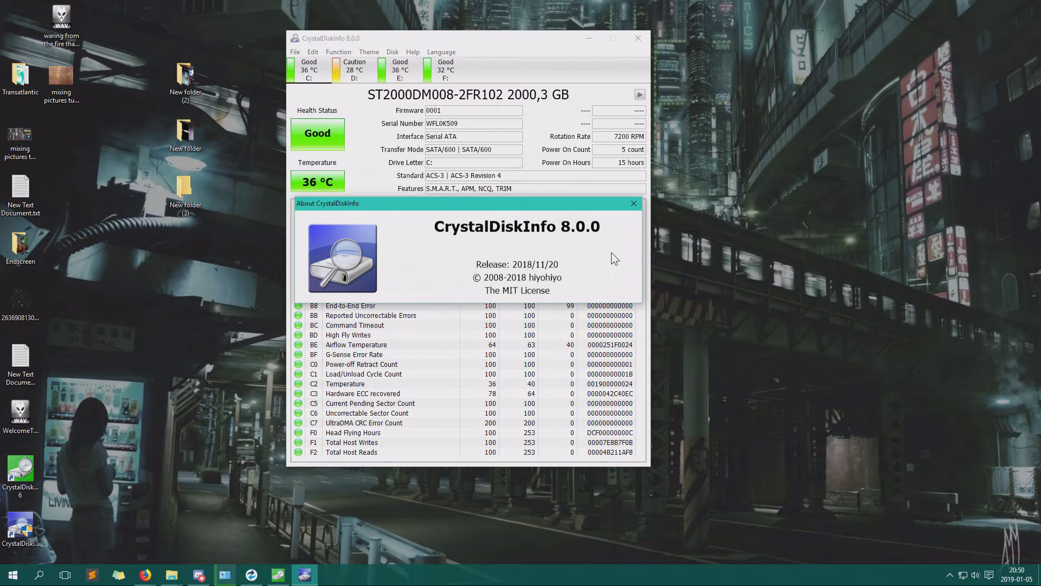
click(633, 205)
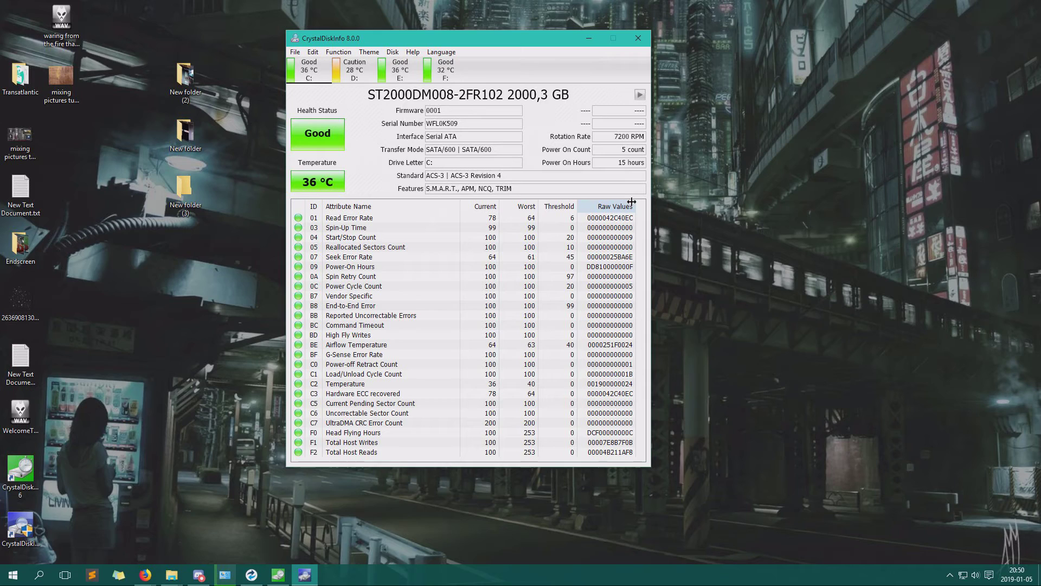